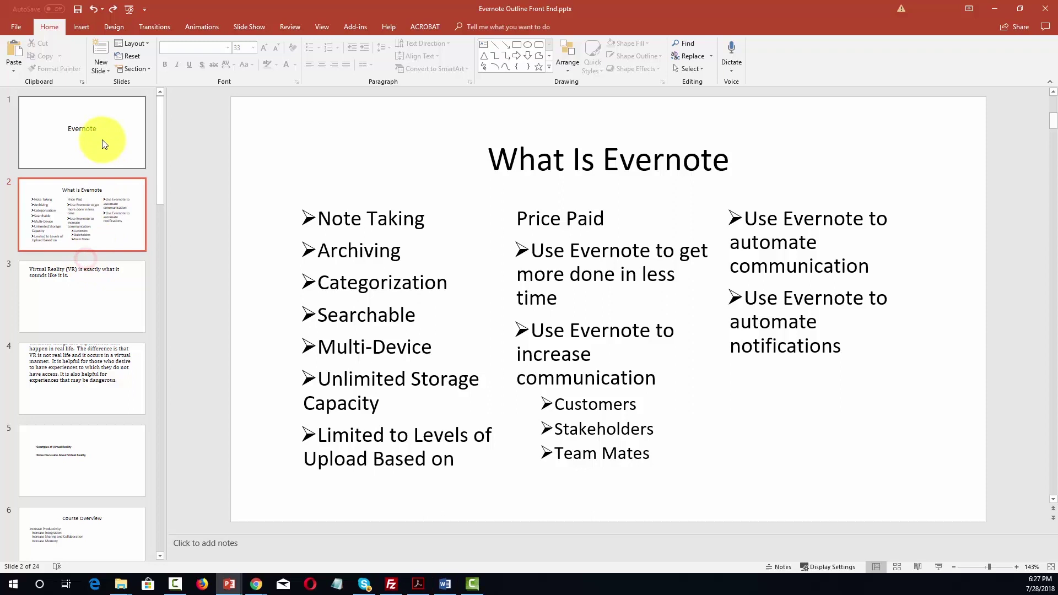
- Insert a new slide 3 after the What Is Evernote slide and select its content placeholder
click(95, 258)
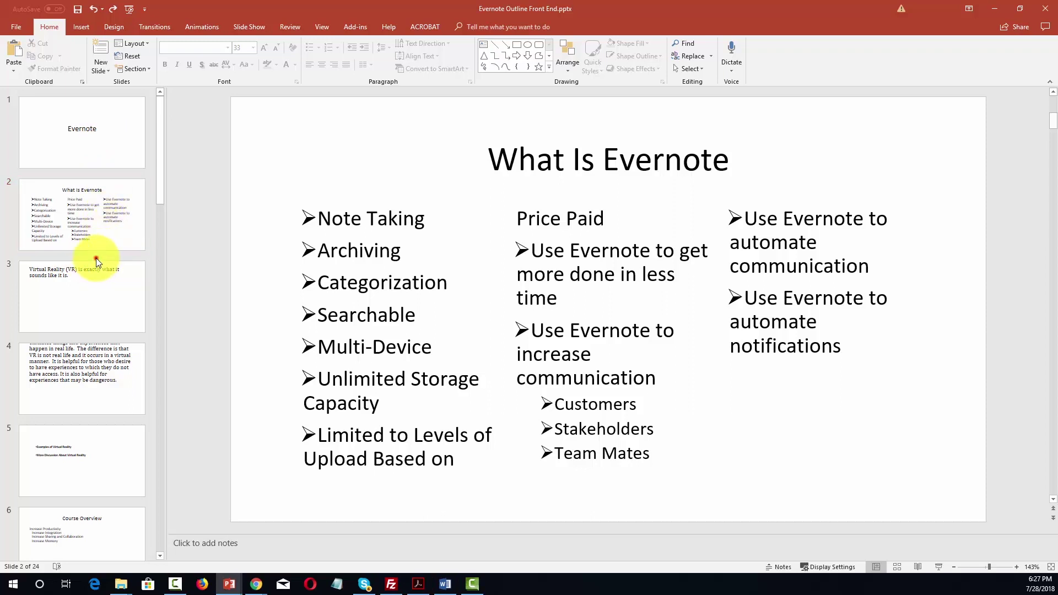
click(102, 51)
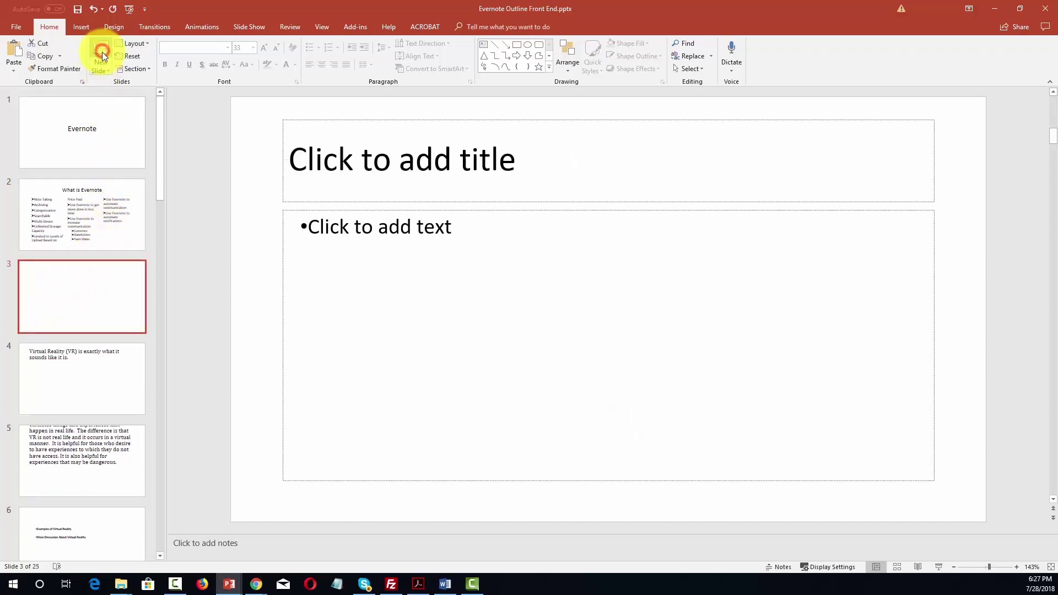
click(414, 228)
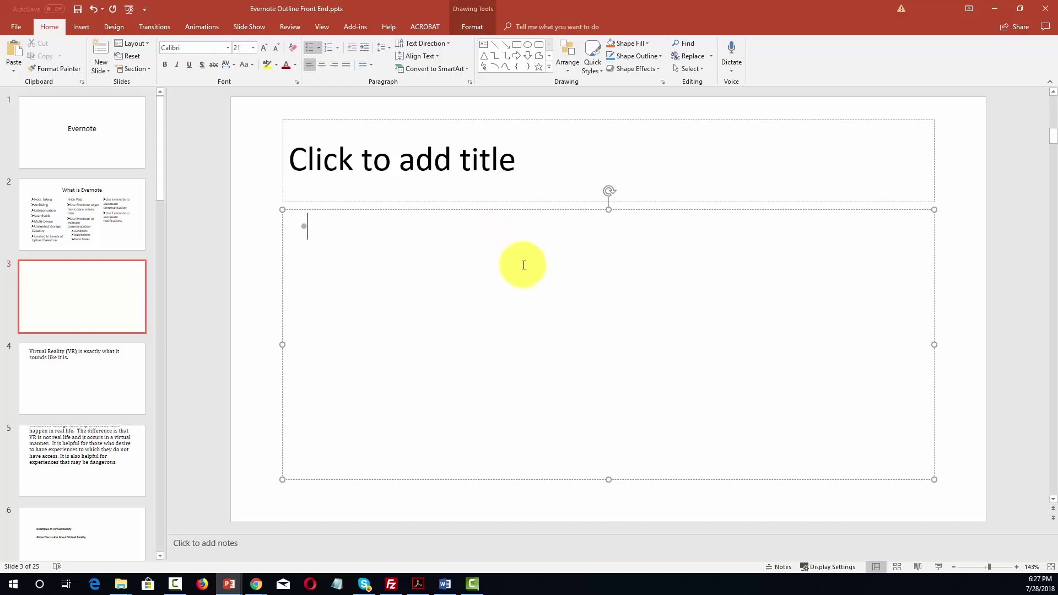
click(549, 67)
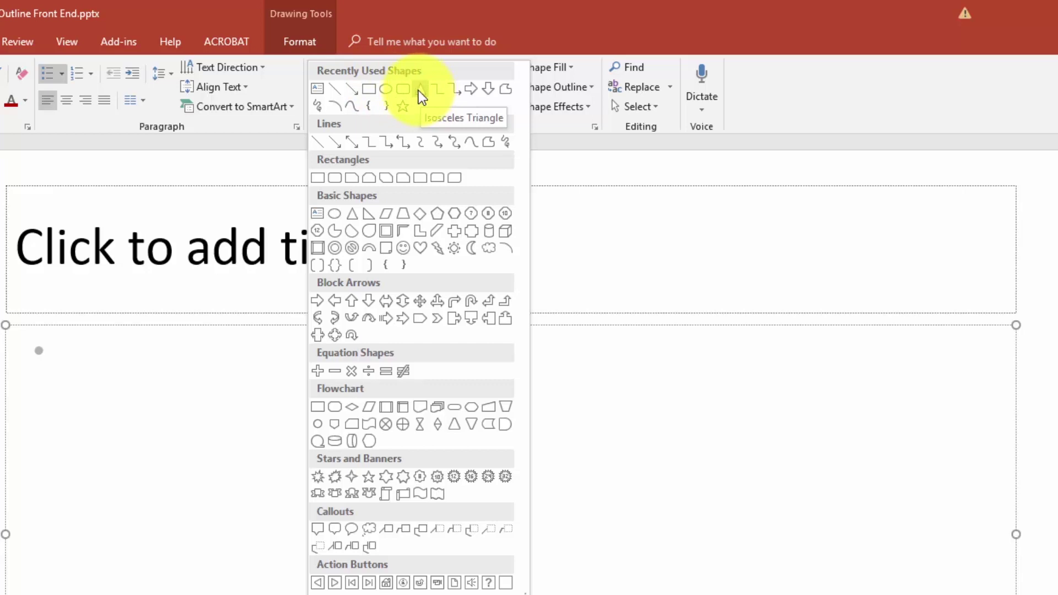
- Draw a large blue rectangle over the right side of slide 3's content area
click(366, 89)
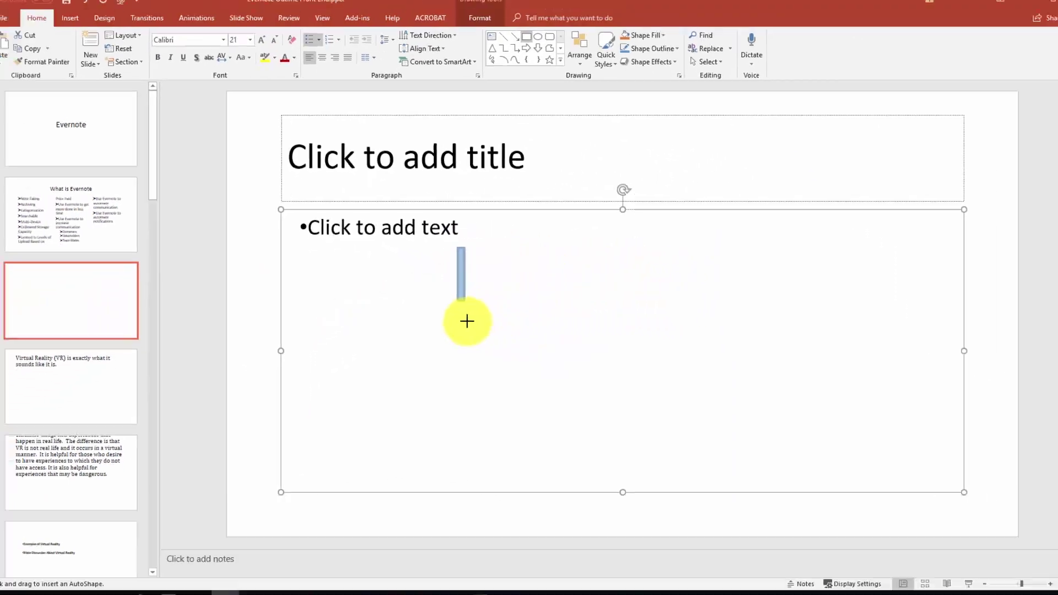
mouse_move(467, 321)
mouse_down()
mouse_move(480, 398)
mouse_move(505, 423)
mouse_move(737, 438)
mouse_move(813, 434)
mouse_move(802, 423)
mouse_up()
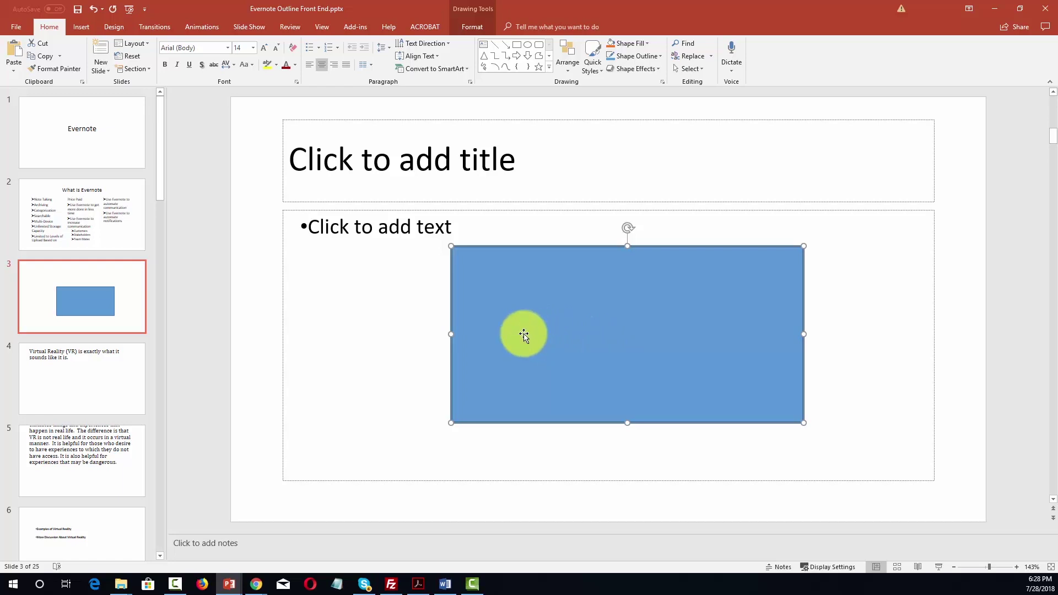
- Paste three white text lines, from 'Now is The Time' to 'Their Country', into the rectangle
click(524, 334)
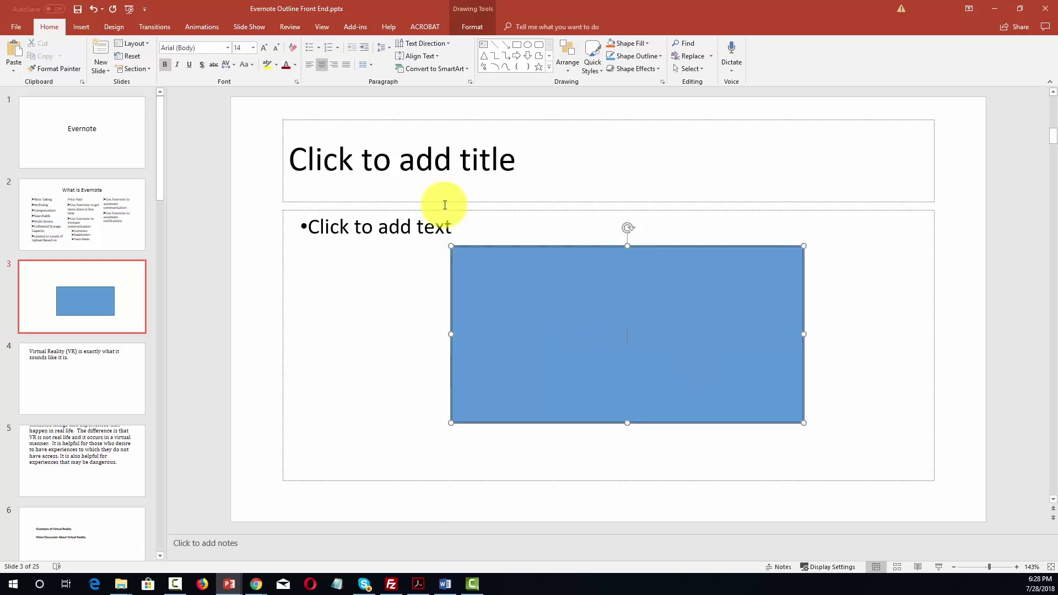
click(167, 65)
click(188, 64)
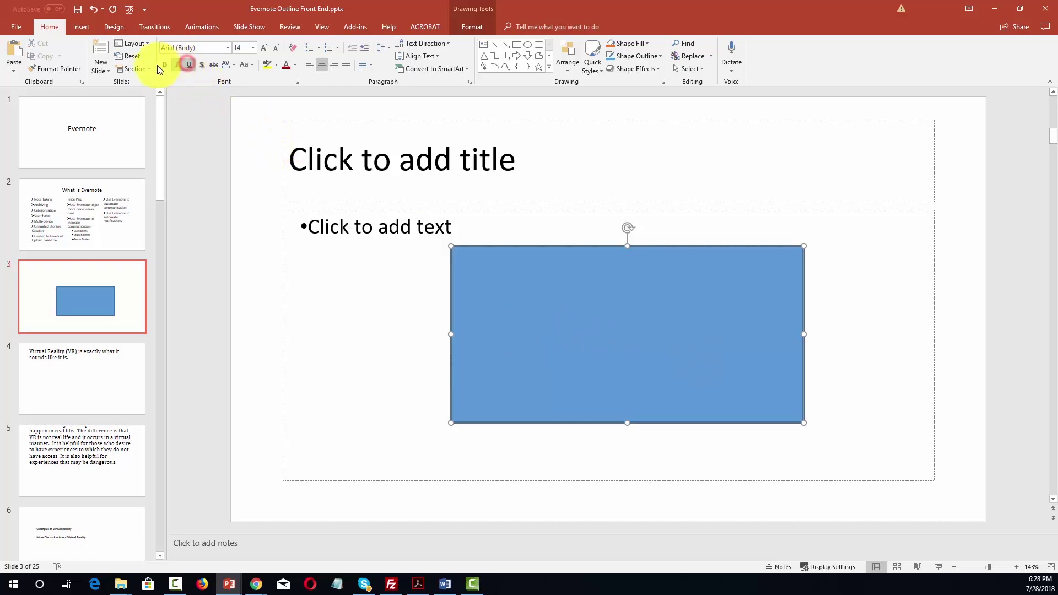
click(164, 64)
click(568, 281)
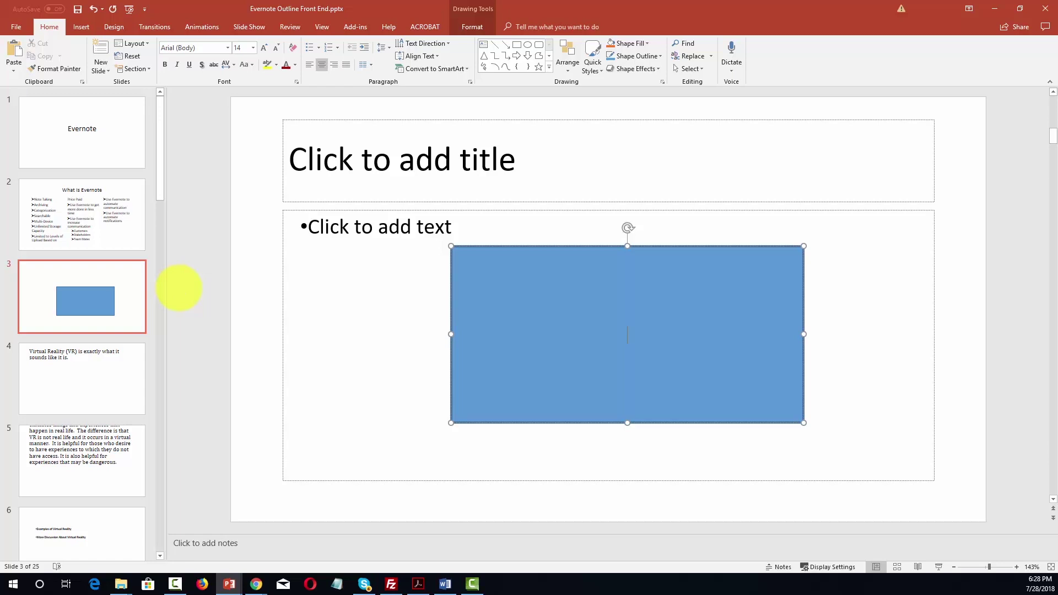
text(Now is The Time For All Good men To Come To The Aid of Their Country)
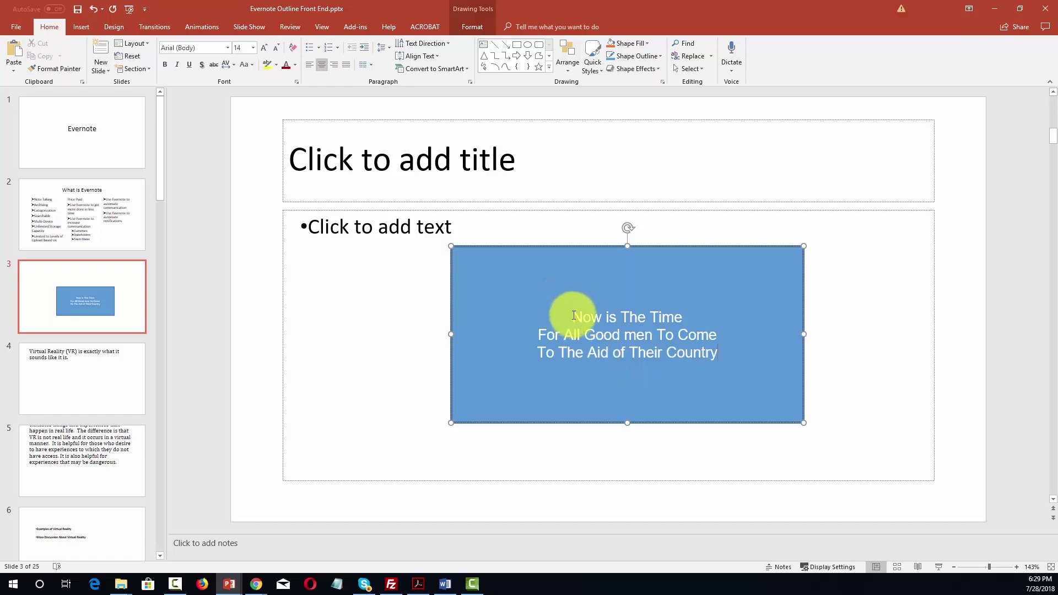
- Make the rectangle's three text lines bold and italic, keeping the Arial font and colour
drag(574, 316, 714, 355)
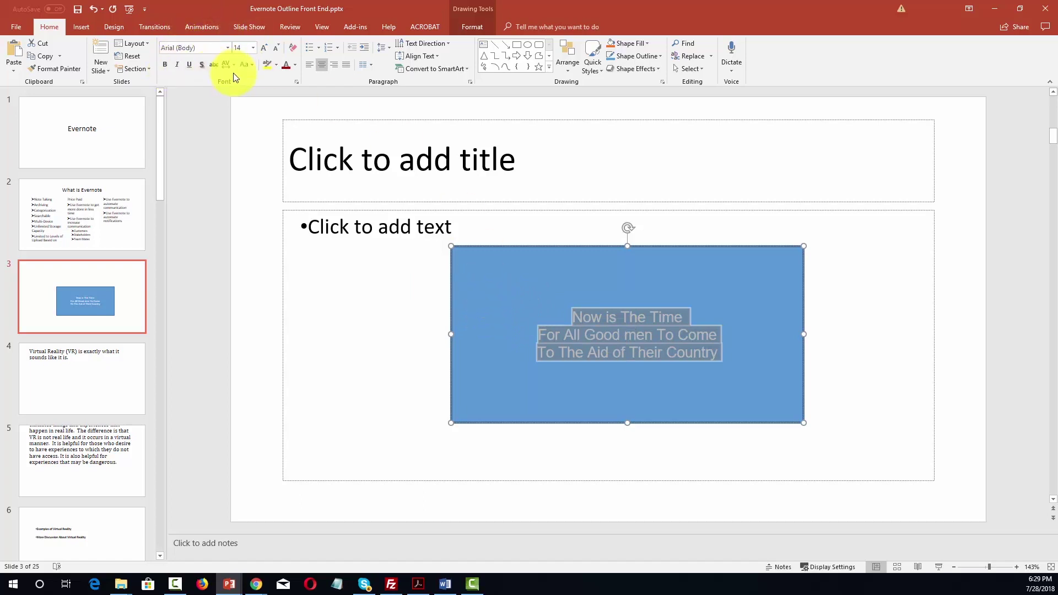
click(295, 65)
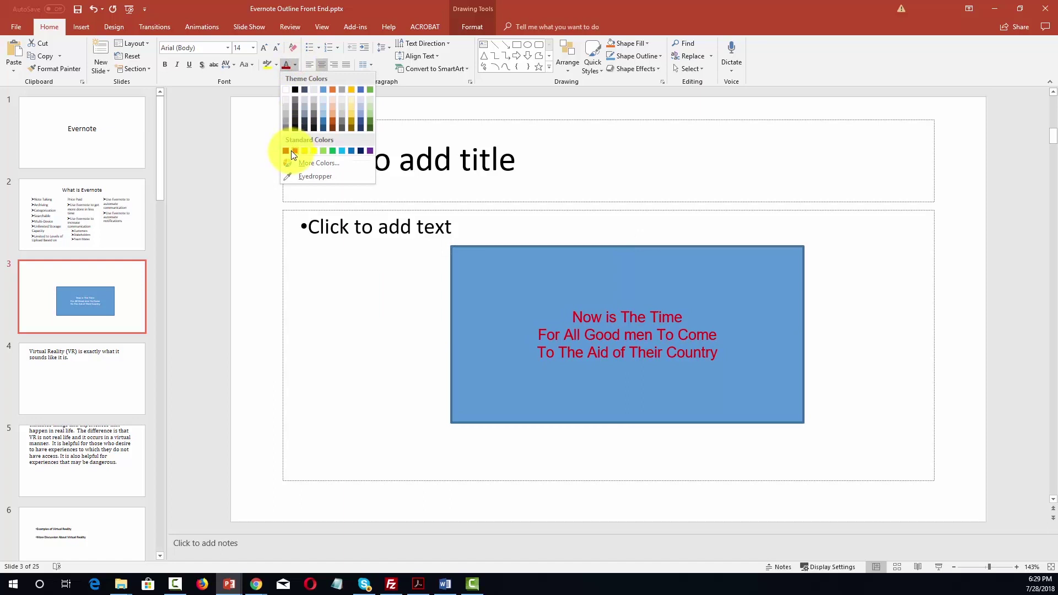
click(230, 47)
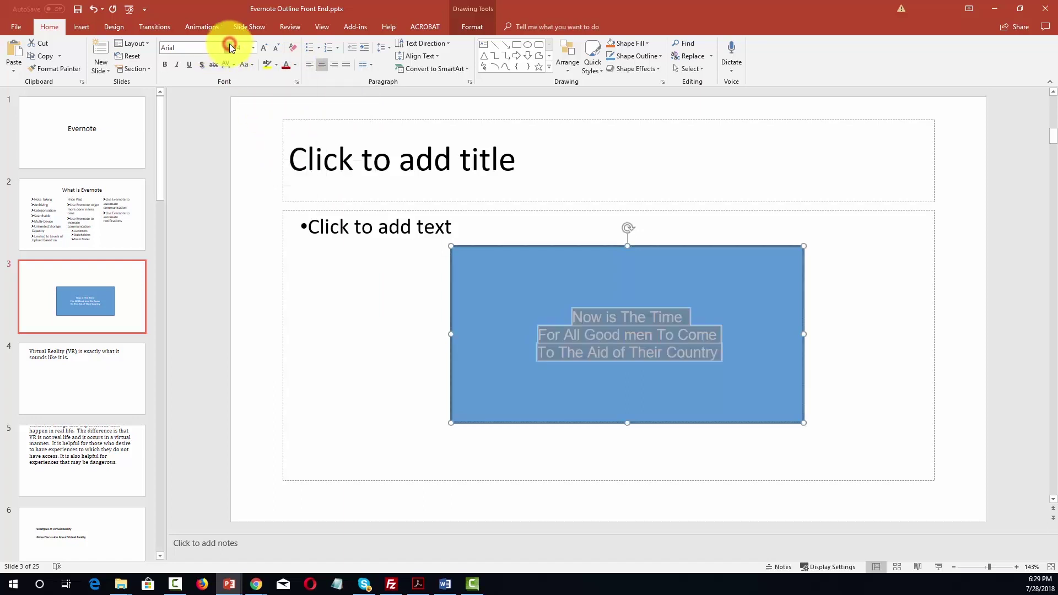
click(228, 48)
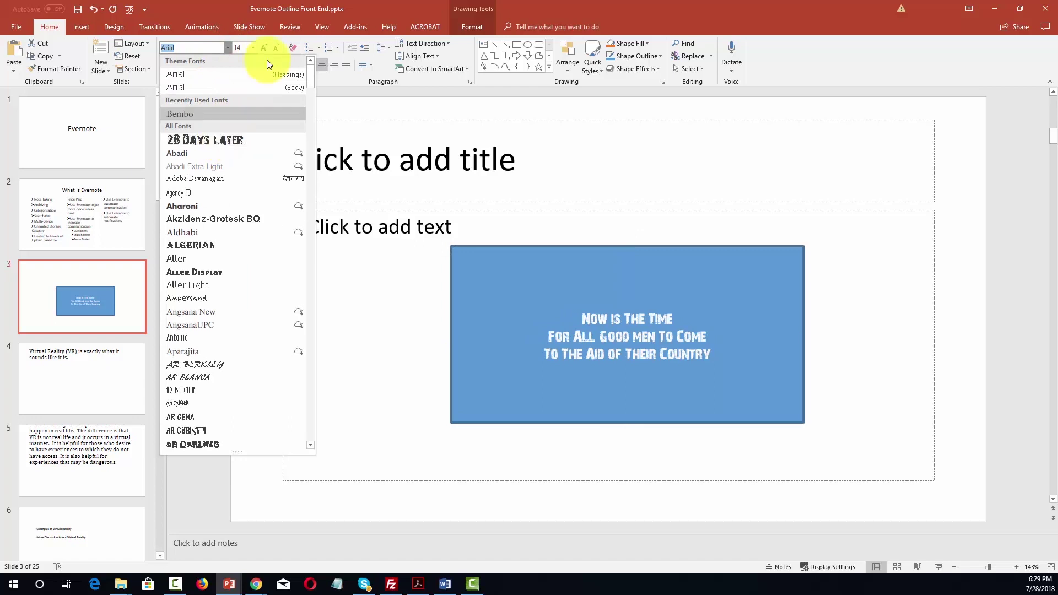
click(182, 5)
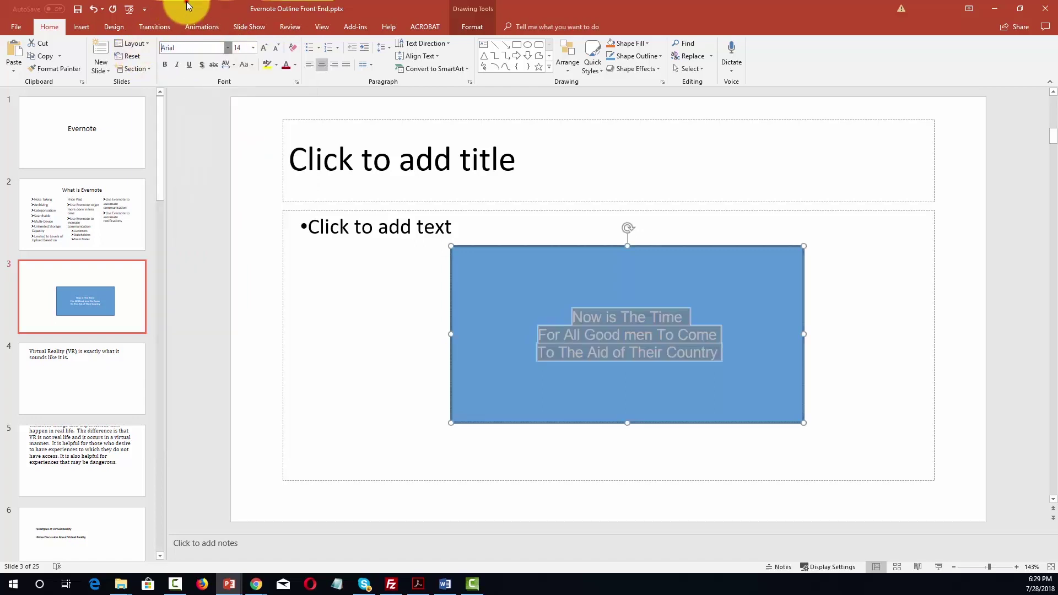
click(166, 65)
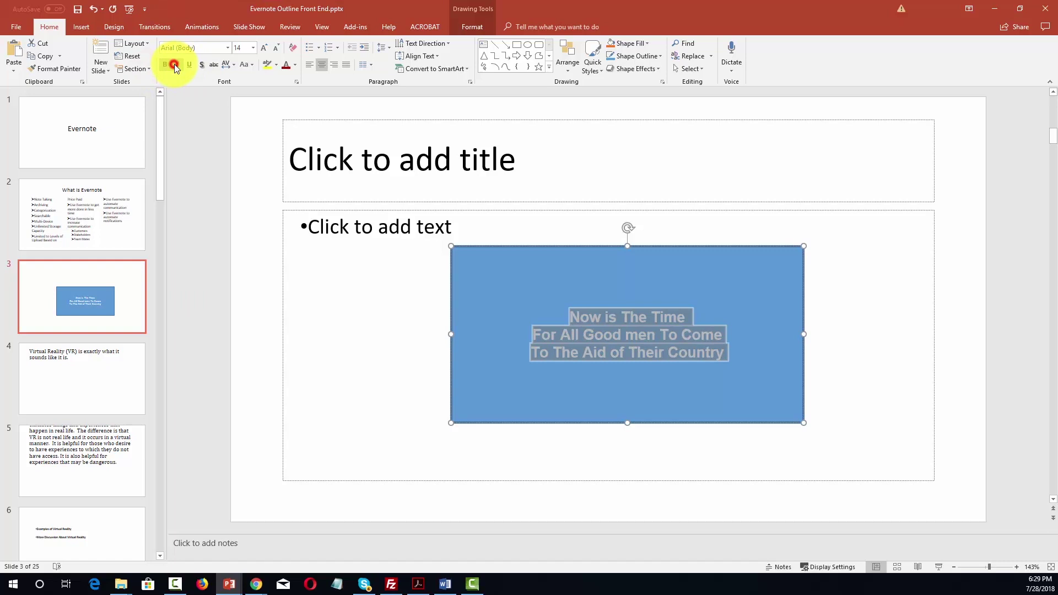
click(174, 64)
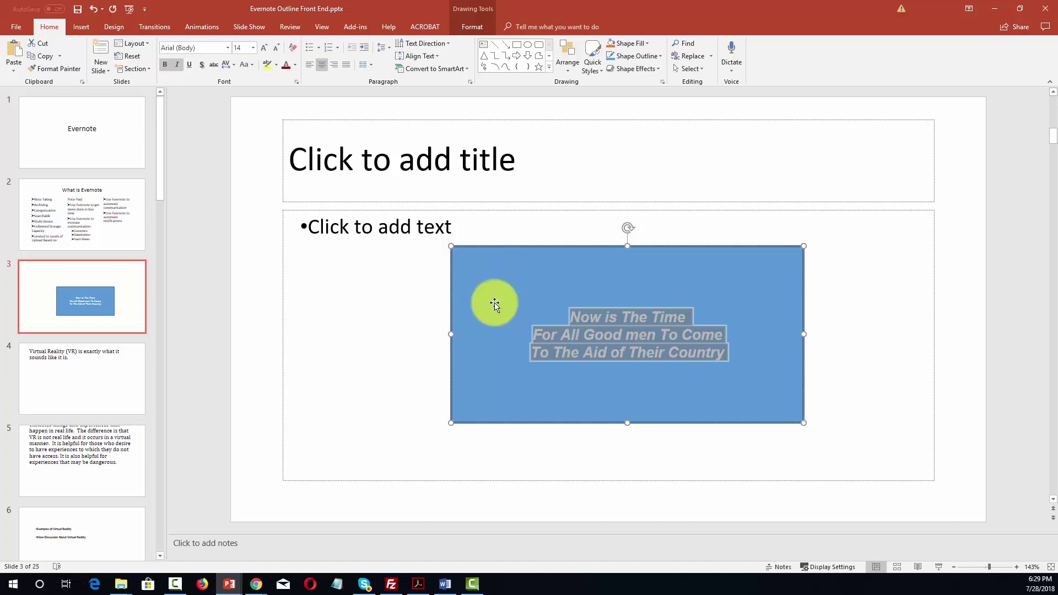
- Delete the blue text rectangle, leaving slide 3's empty title and text placeholders
click(473, 246)
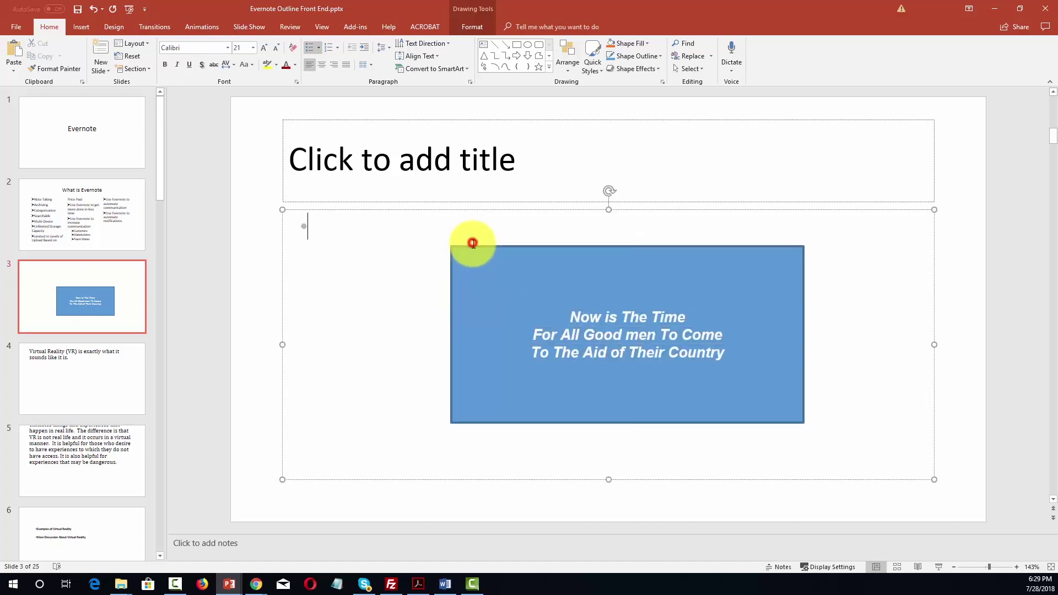
click(473, 248)
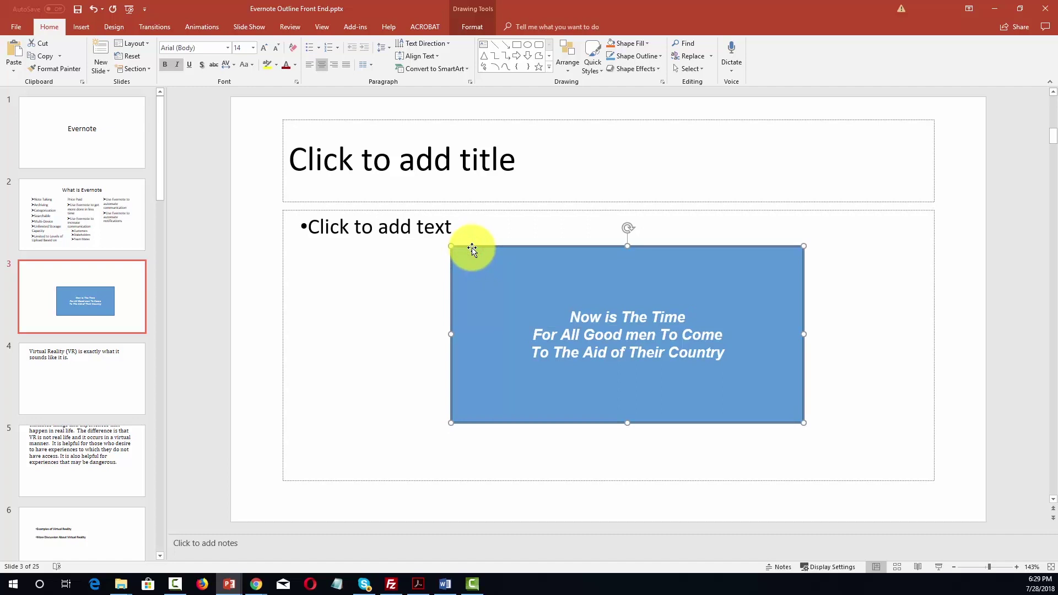
key(Delete)
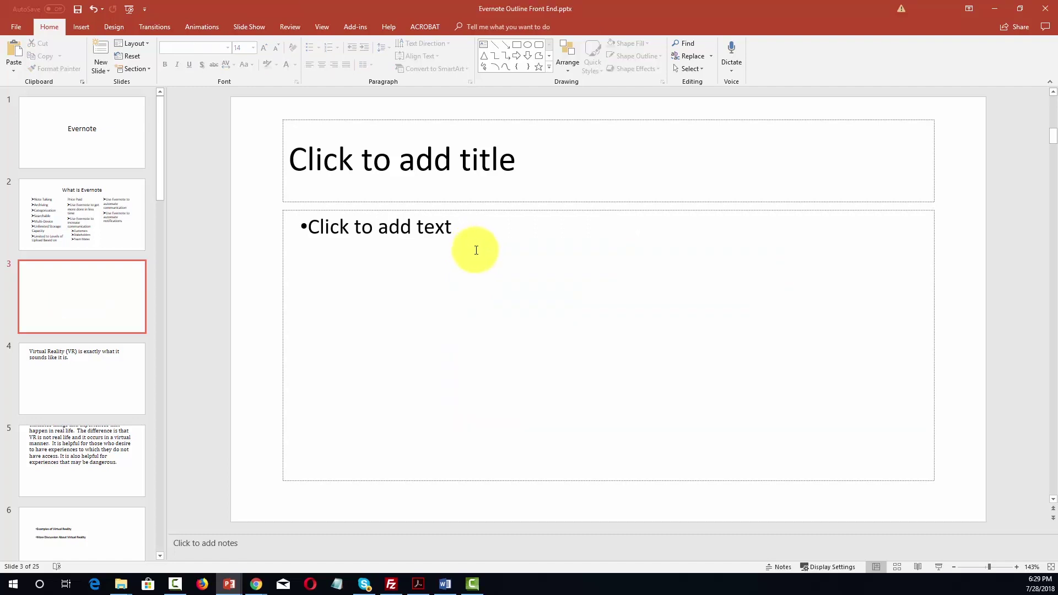
click(548, 68)
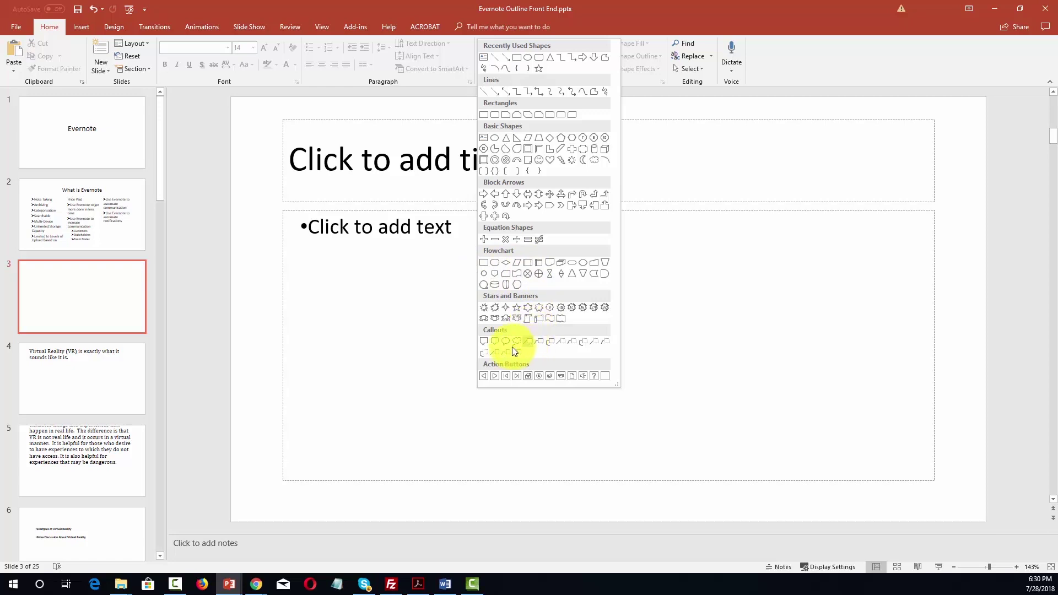
- Draw a rectangular speech bubble, paste the bold 'Now Is The Time' text, and shrink it slightly
click(484, 342)
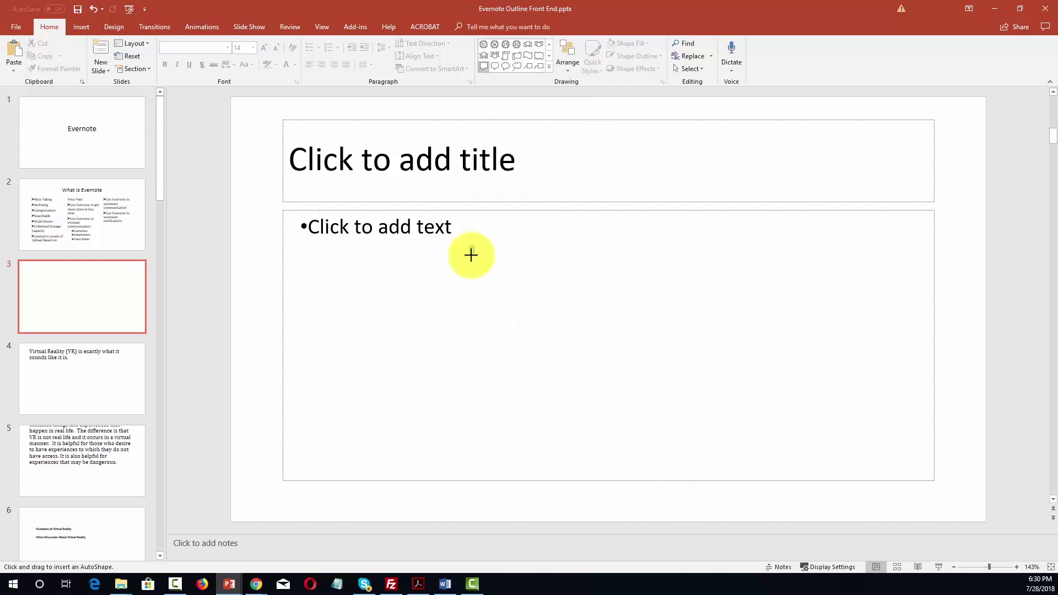
mouse_move(469, 246)
mouse_down()
mouse_move(487, 312)
mouse_move(579, 373)
mouse_move(810, 429)
mouse_up()
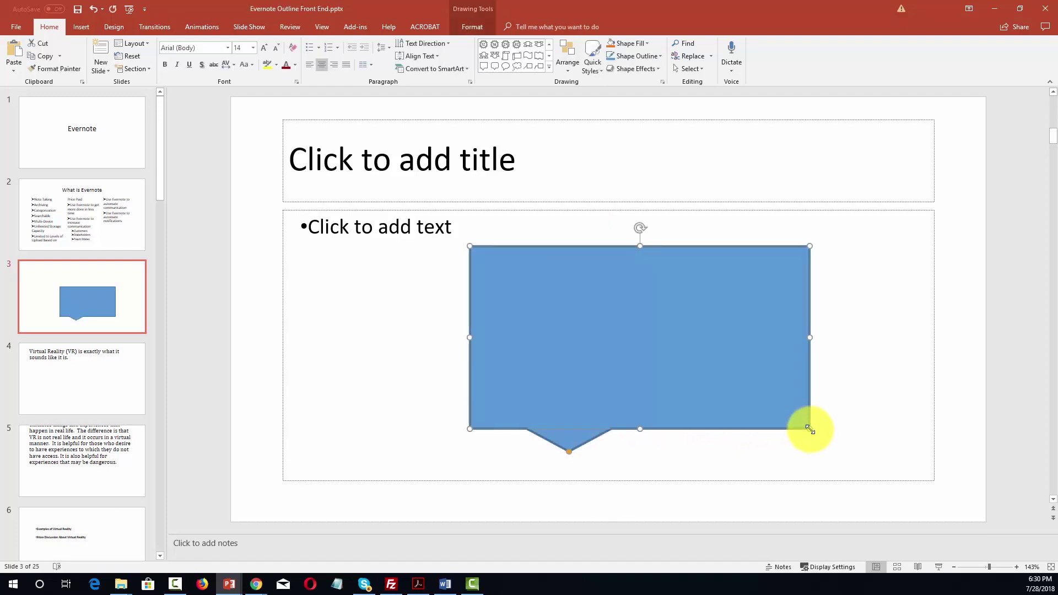
click(166, 64)
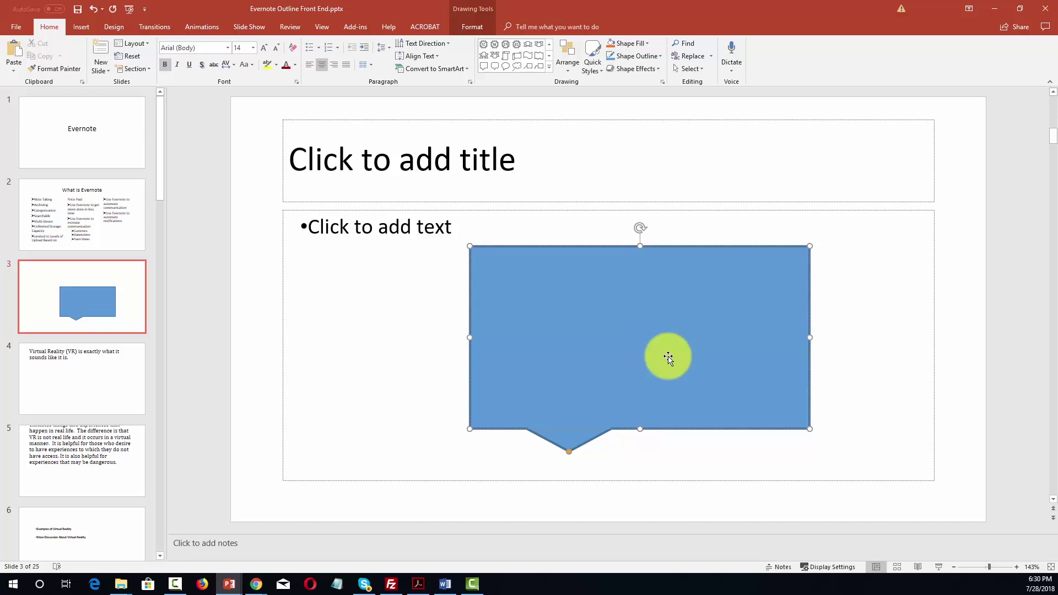
click(164, 66)
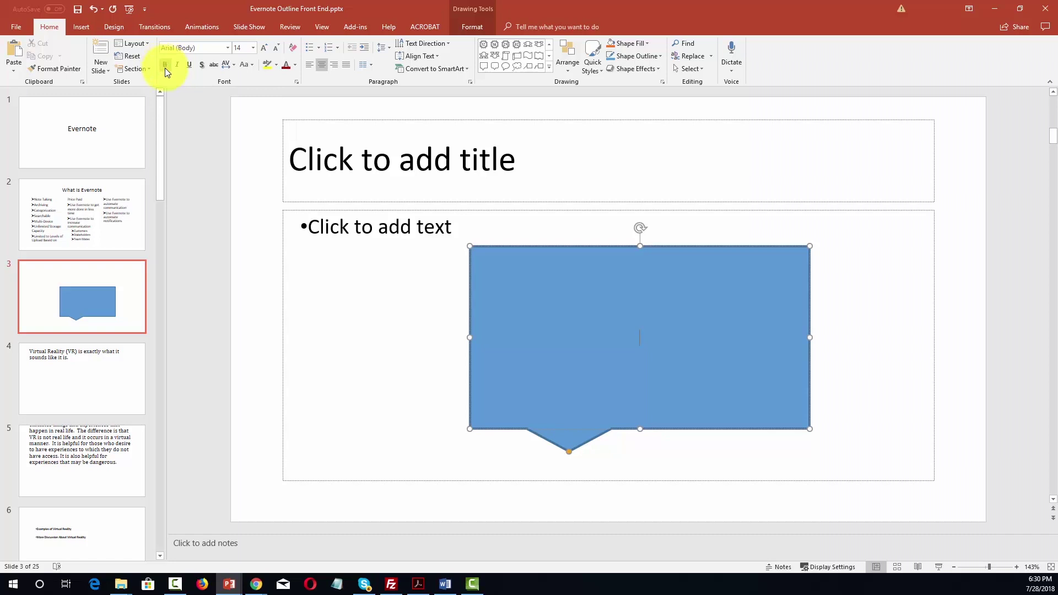
text(Now Is The Time for All Good Men To Come To The Aid Of Their Country)
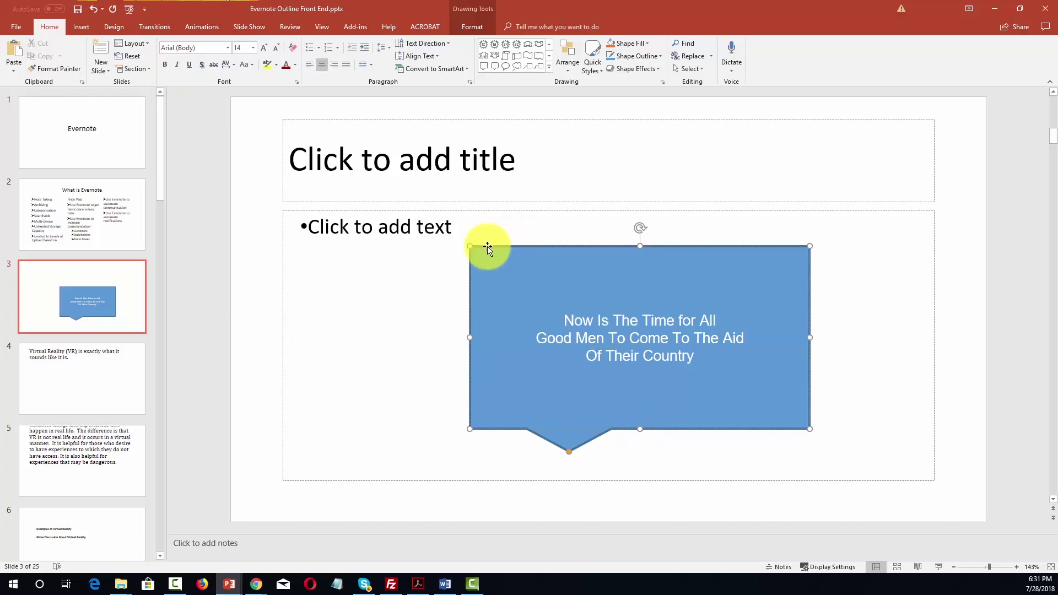
mouse_move(470, 246)
mouse_down()
mouse_move(601, 307)
mouse_move(568, 285)
mouse_move(457, 258)
mouse_up()
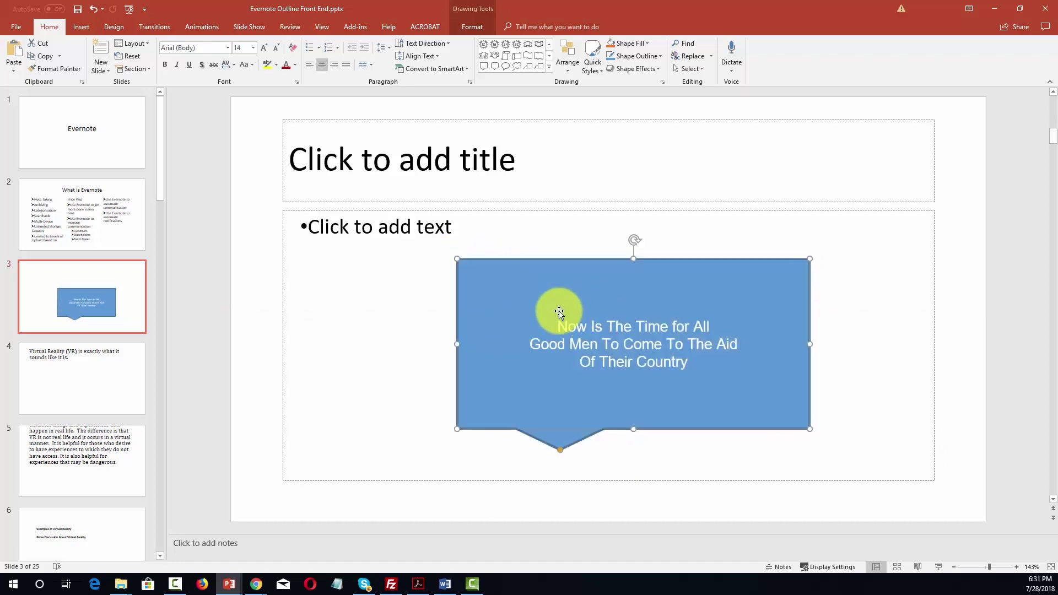
- Delete the speech-bubble callout and select the empty content placeholder to browse Quick Styles
click(529, 257)
click(529, 257)
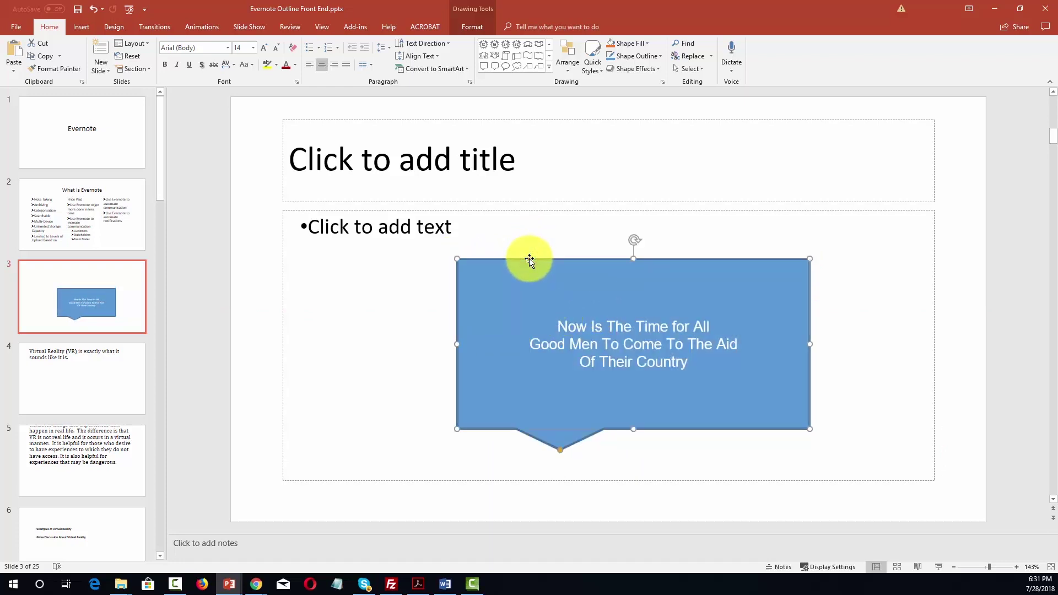
click(529, 258)
click(529, 259)
key(Delete)
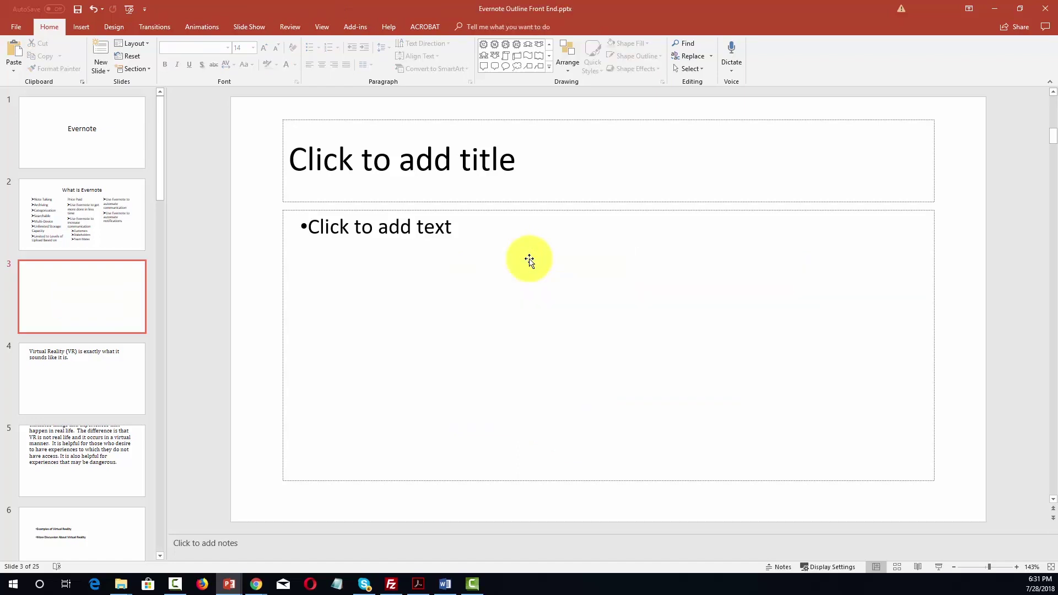
click(529, 259)
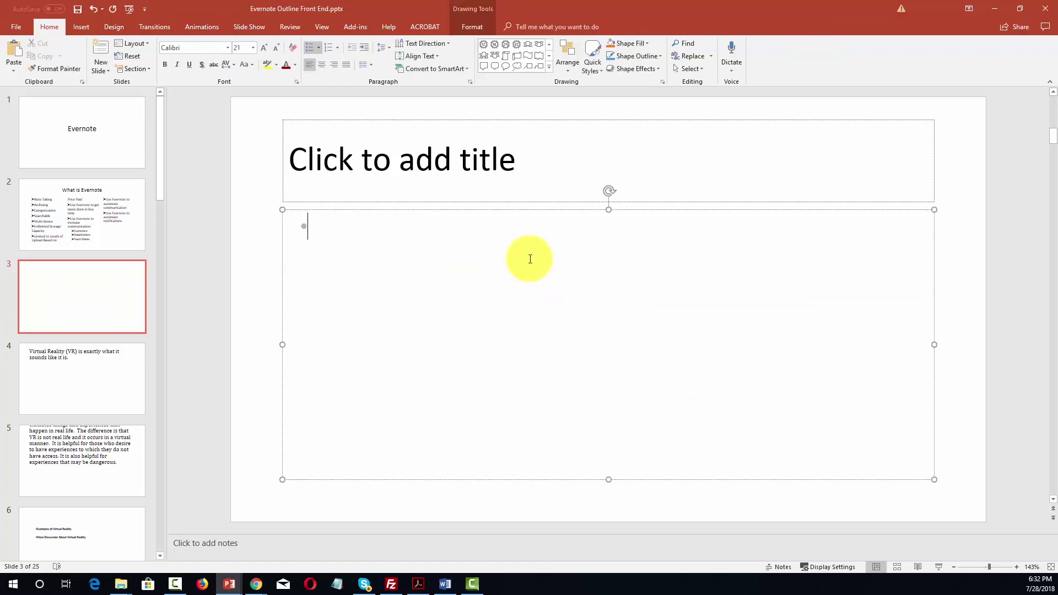
click(596, 72)
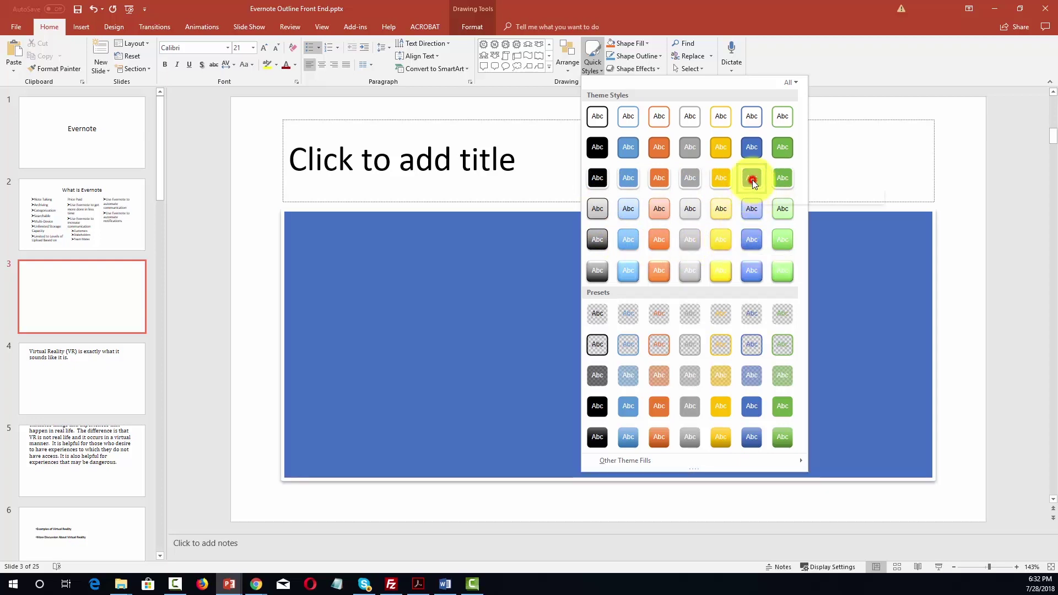
- Apply a solid blue Quick Style to the content placeholder, leaving fill and outline weight unchanged
click(752, 179)
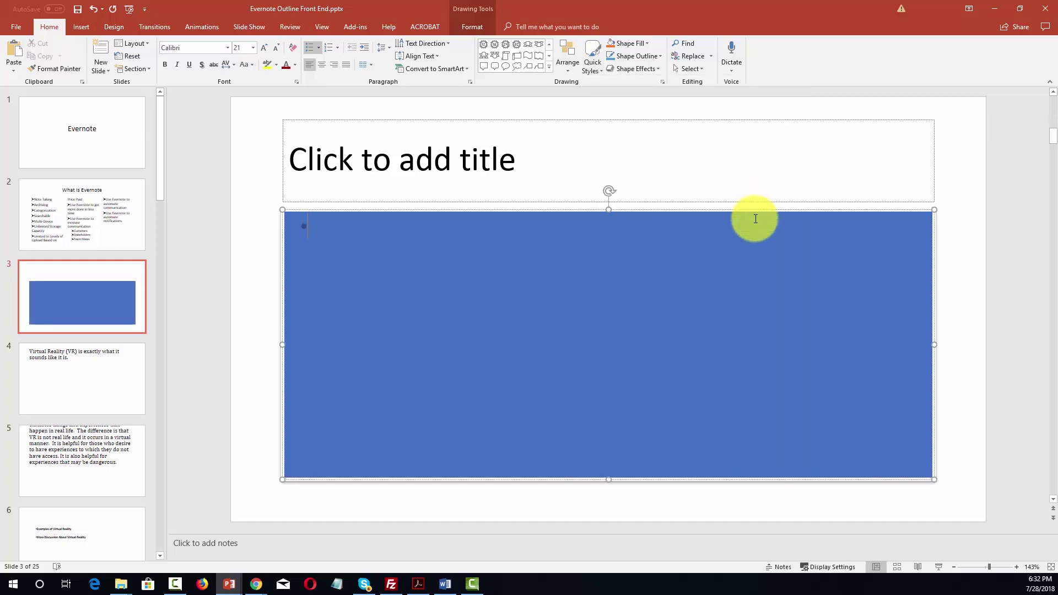
click(649, 46)
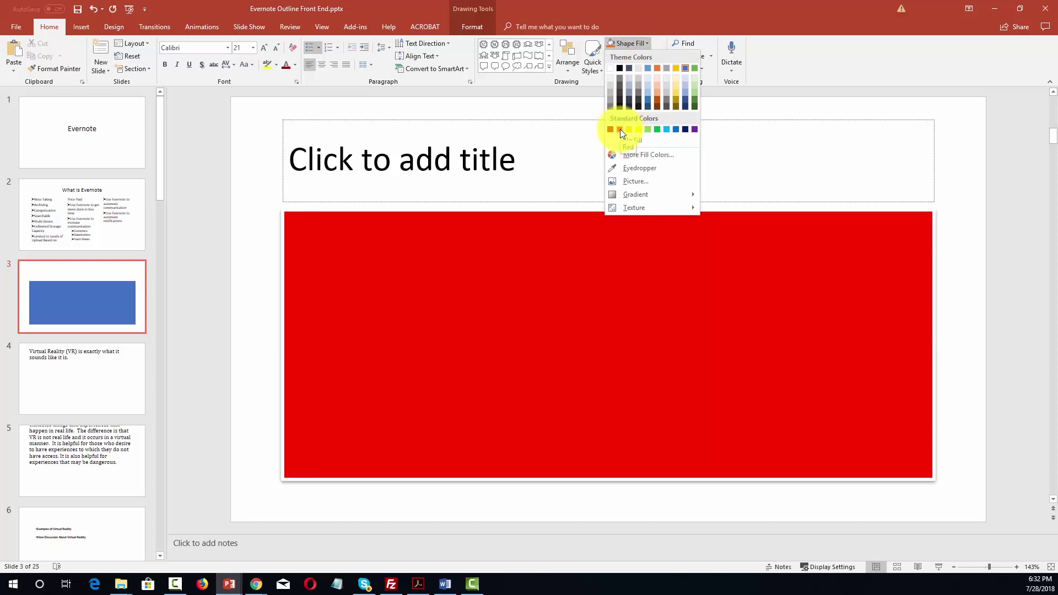
key(Escape)
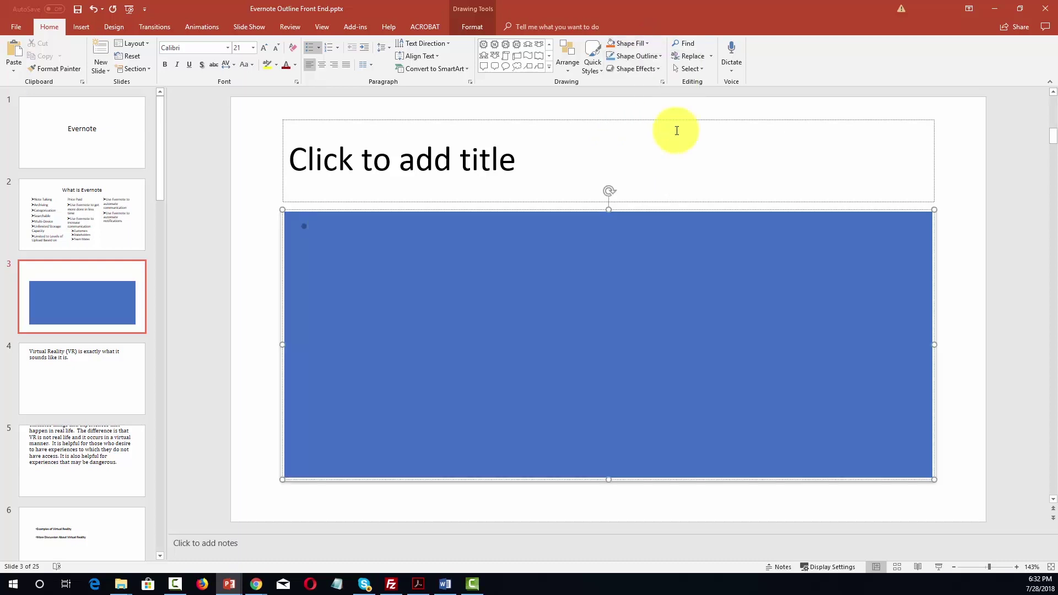
click(659, 56)
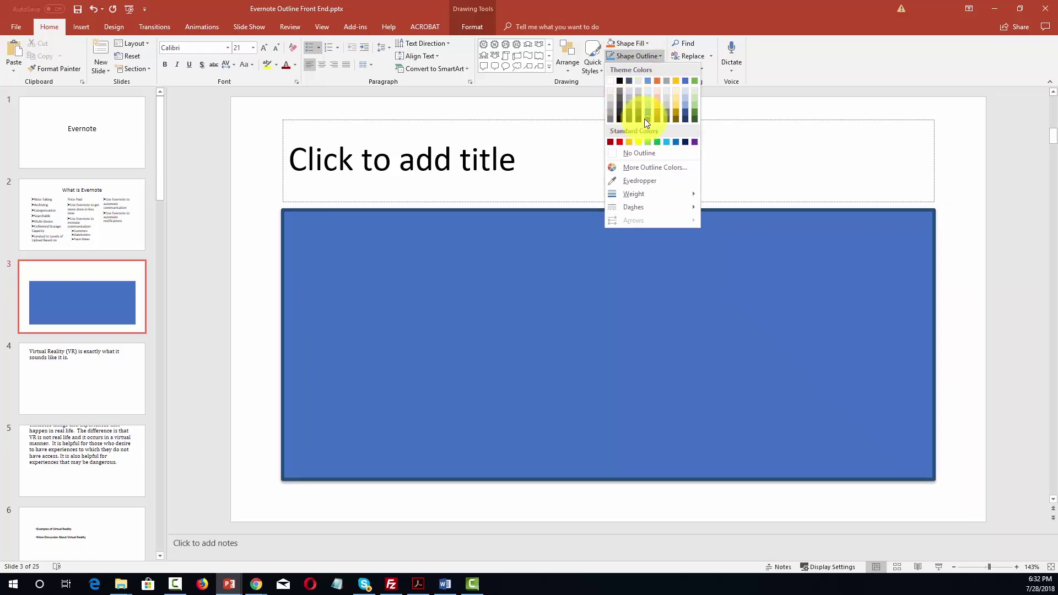
mouse_move(650, 193)
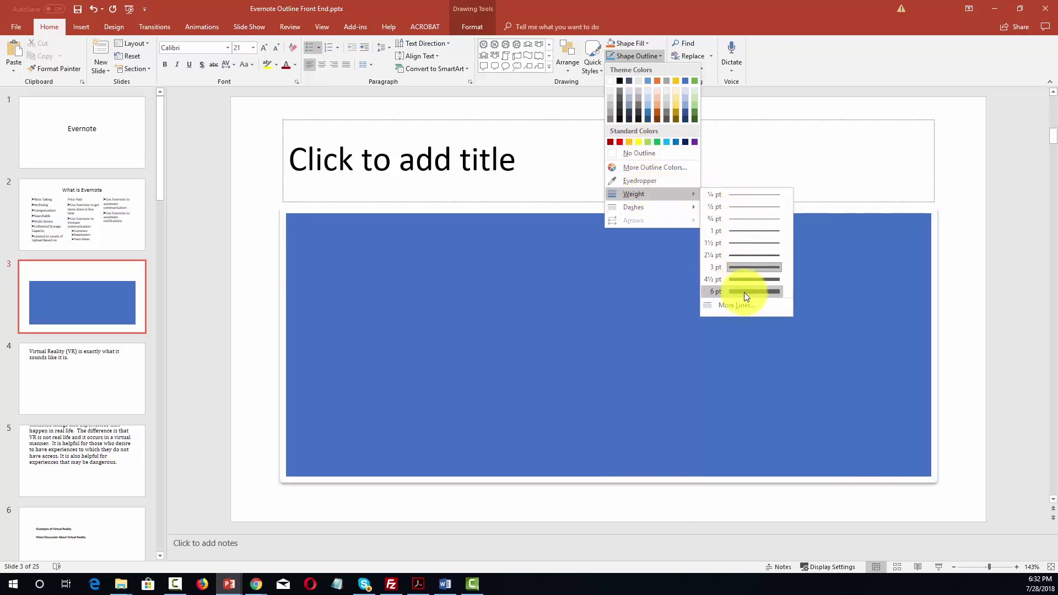
click(805, 29)
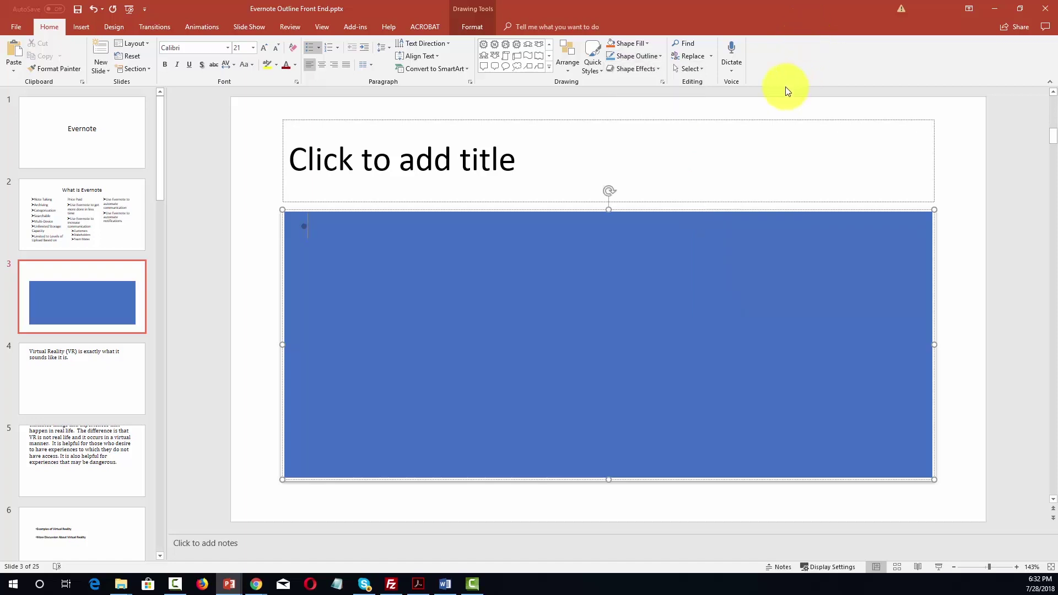
- Give the blue content placeholder the Inside: Center shadow effect
click(658, 69)
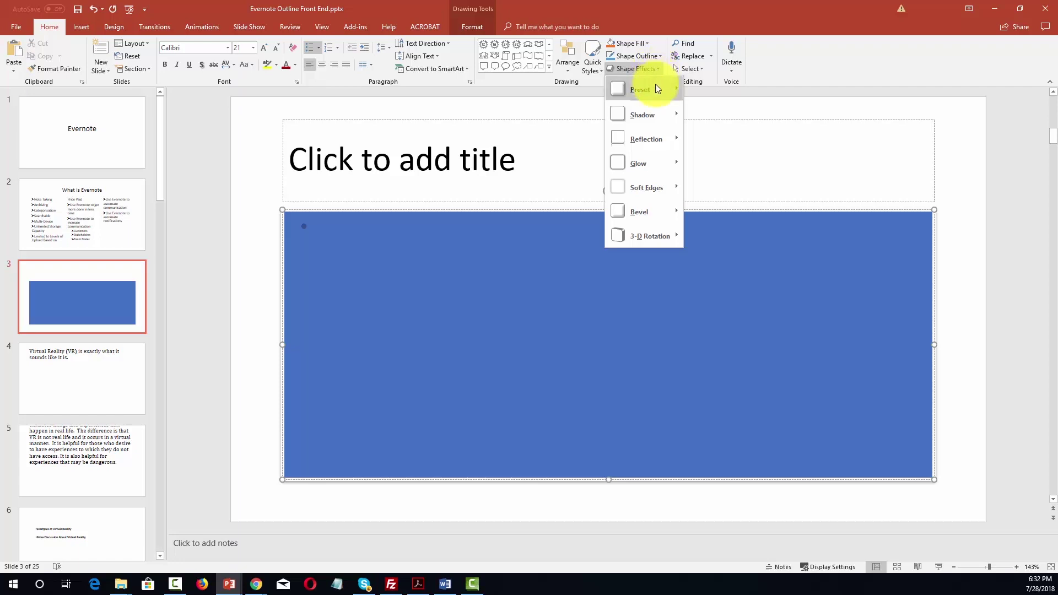
mouse_move(661, 114)
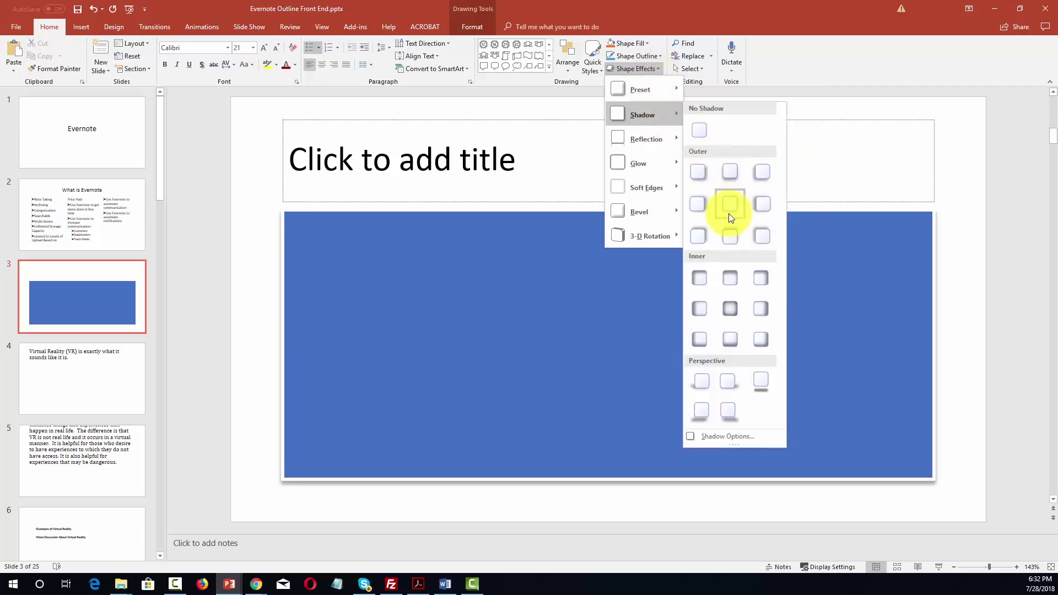
click(728, 309)
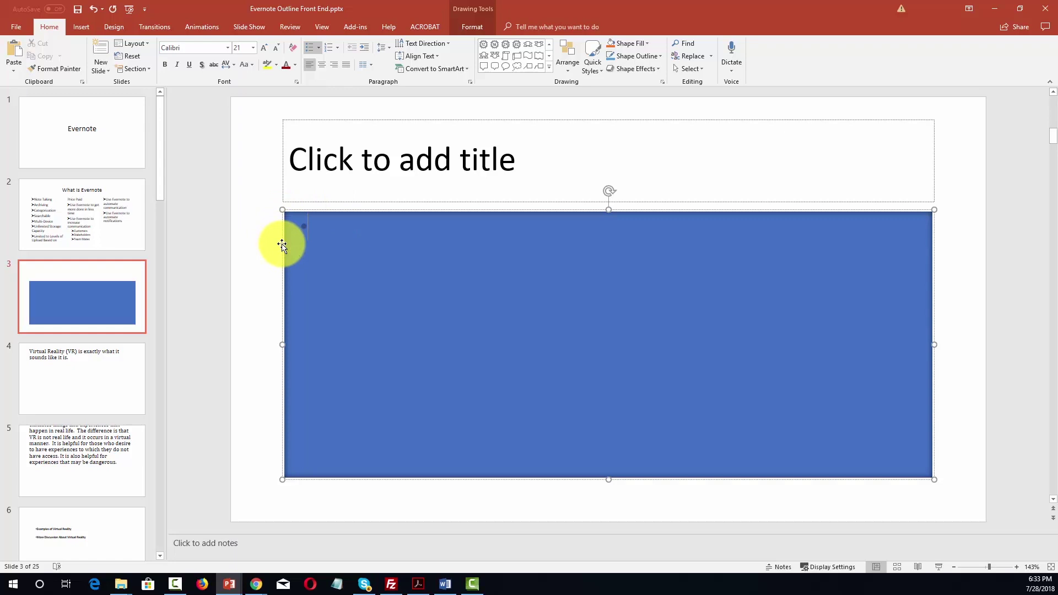
- Undo the blue styling, then draw, move and delete a trial snipped-corner rectangle
key(ctrl+z)
key(ctrl+z)
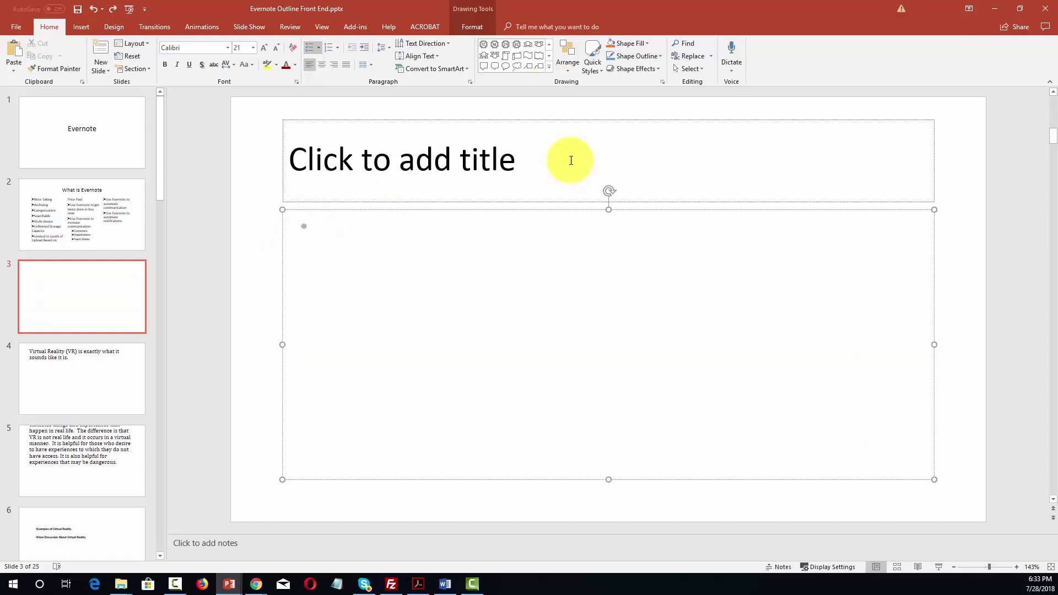
click(549, 66)
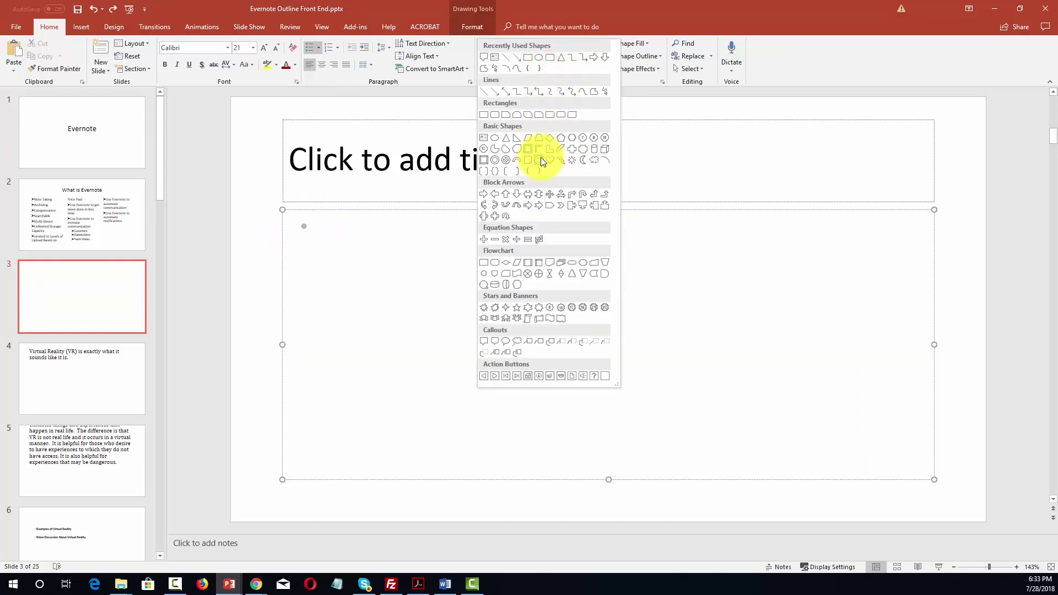
click(528, 116)
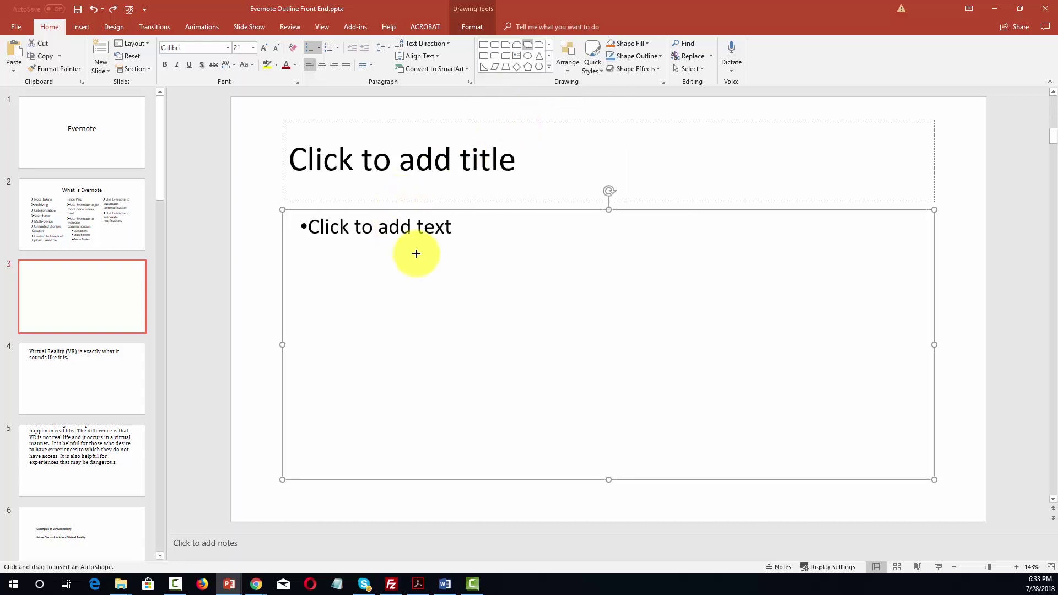
drag(426, 258, 810, 422)
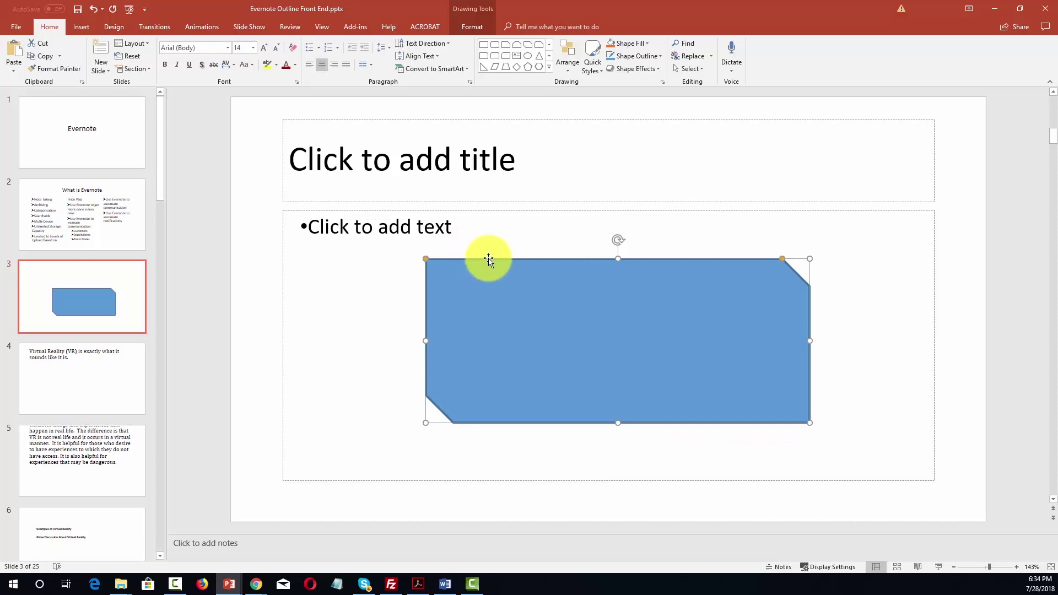
drag(488, 259, 489, 260)
key(Delete)
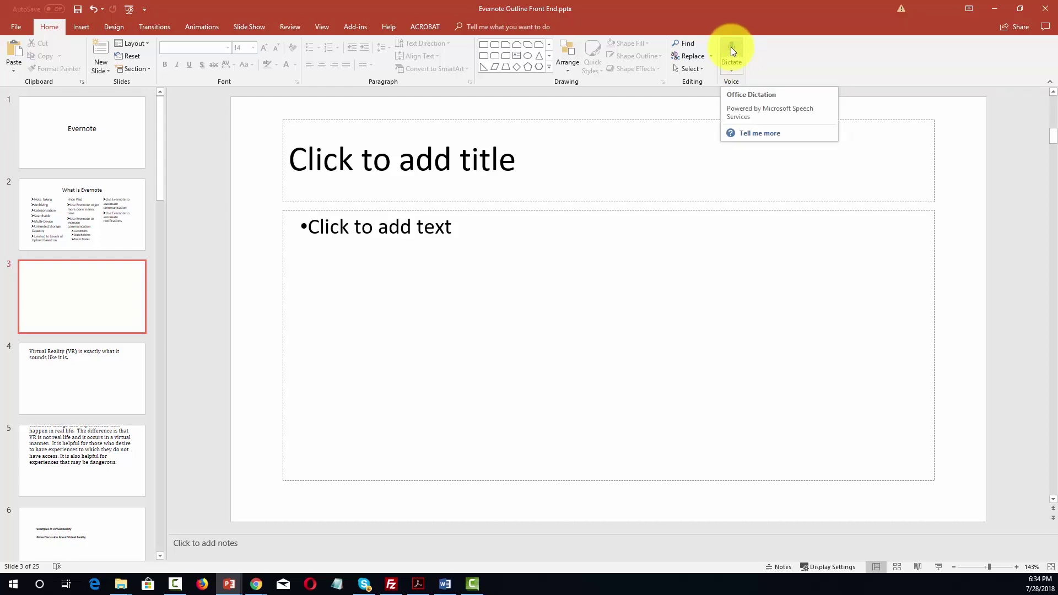
- Start Dictate and allow Use Intelligent Services so voice dictation works
click(730, 47)
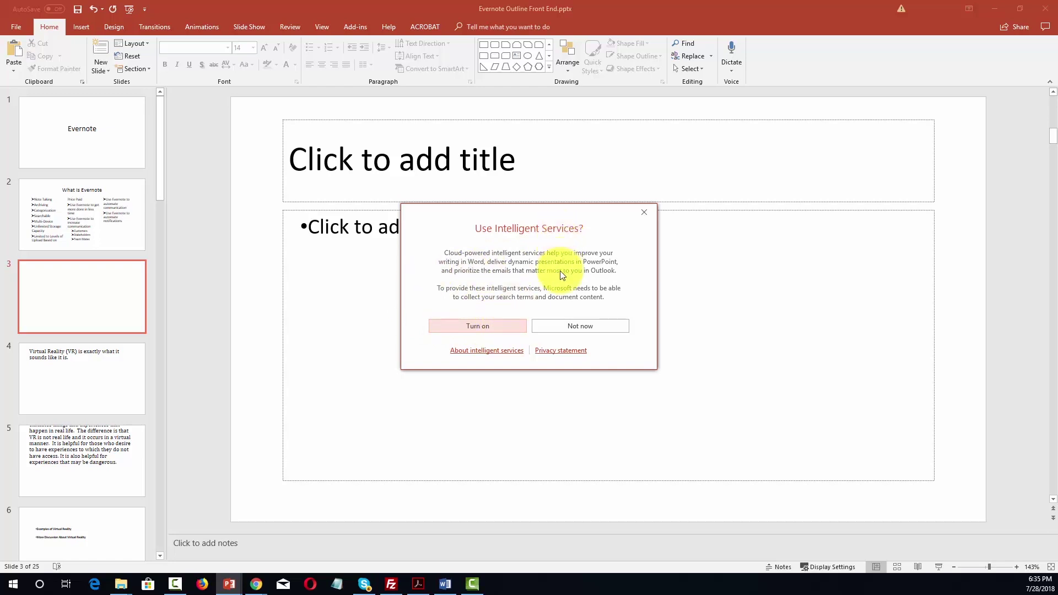
click(473, 326)
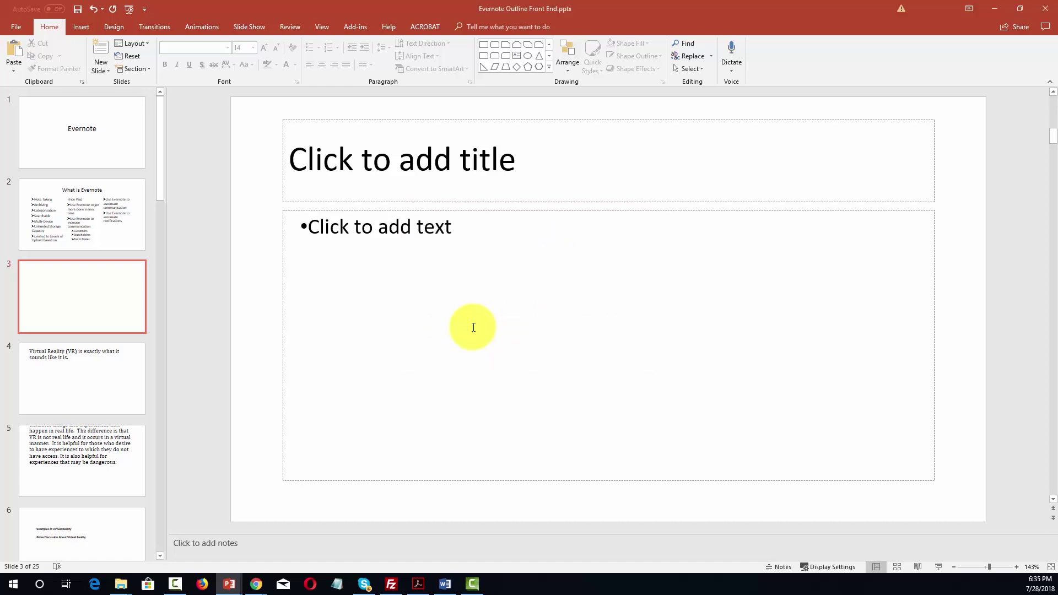
- Place the cursor in the slide 3 content placeholder, toggle dictation on and off, and show the language options
click(770, 232)
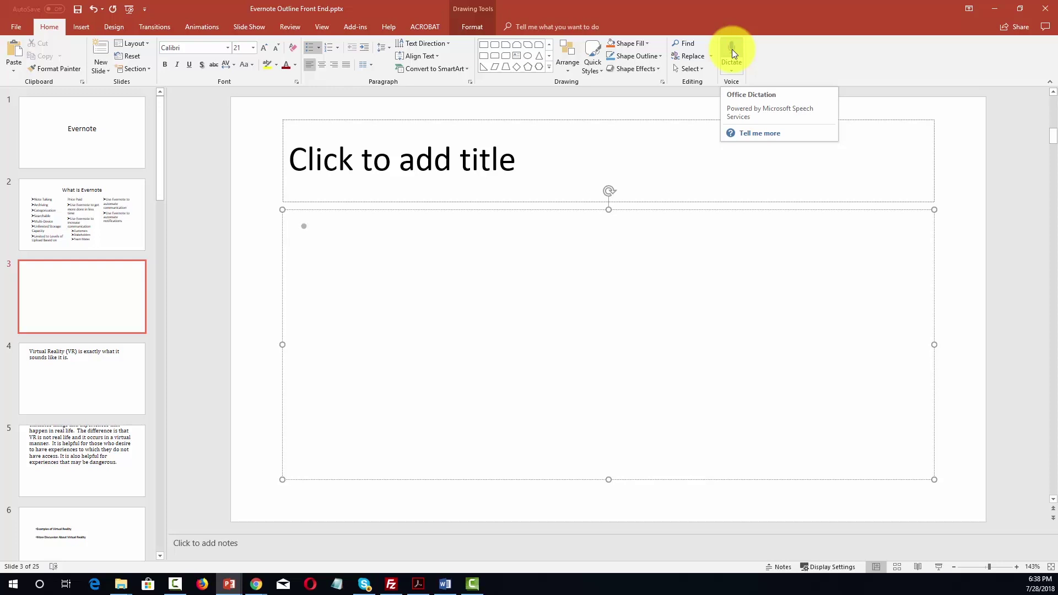
click(732, 49)
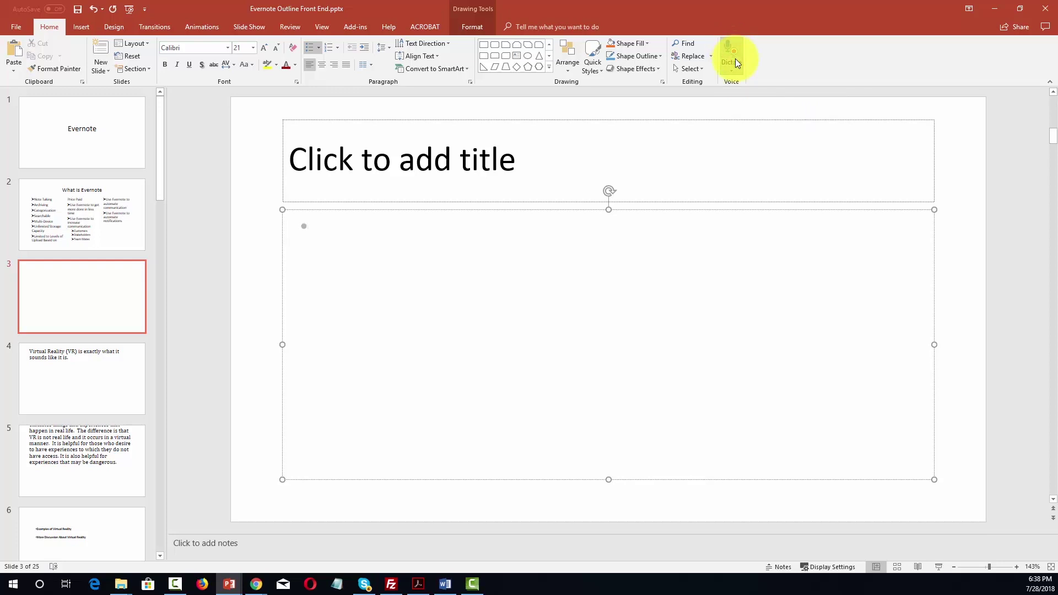
click(732, 70)
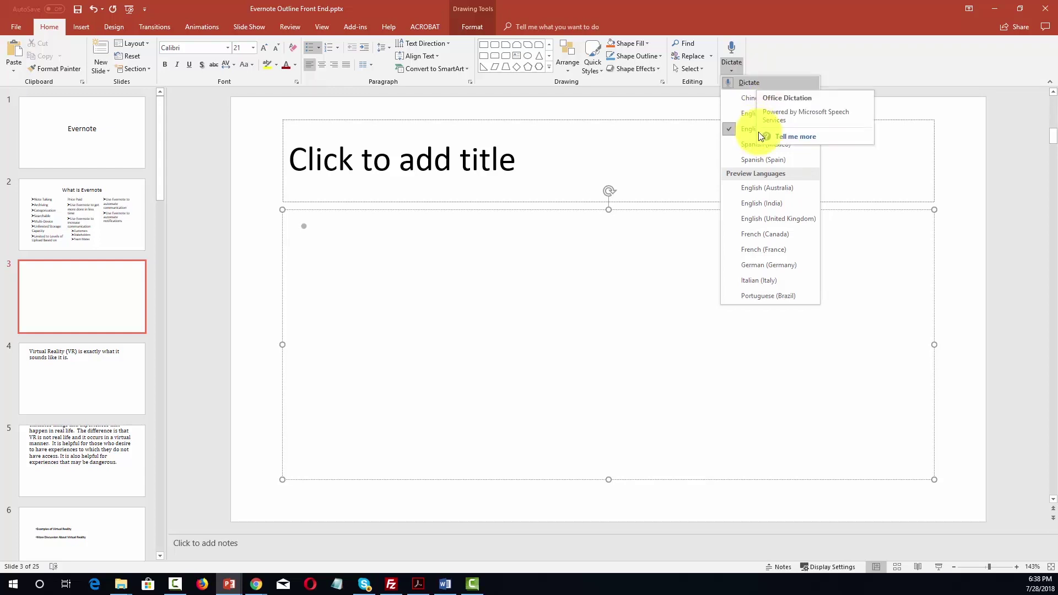
- Dictate 'Now is the time for all good men to come to the aid of their country' and open dictation help
click(754, 83)
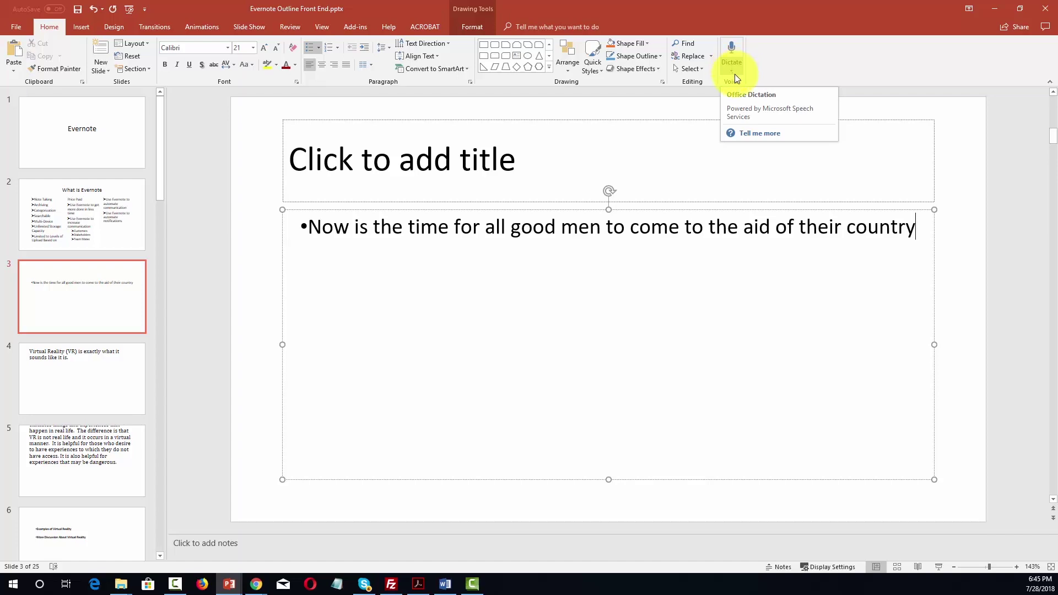
click(747, 135)
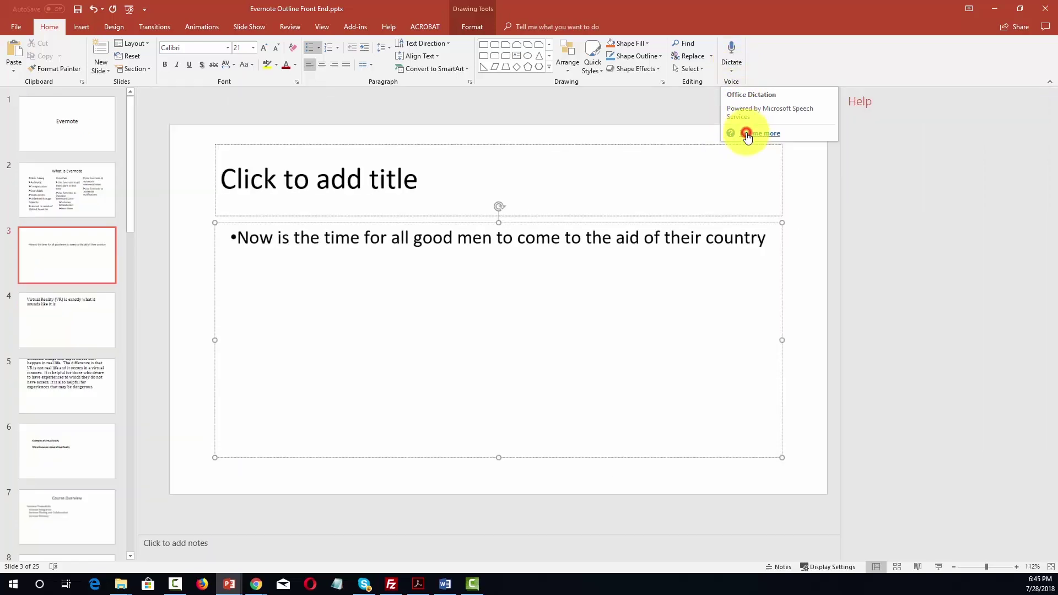